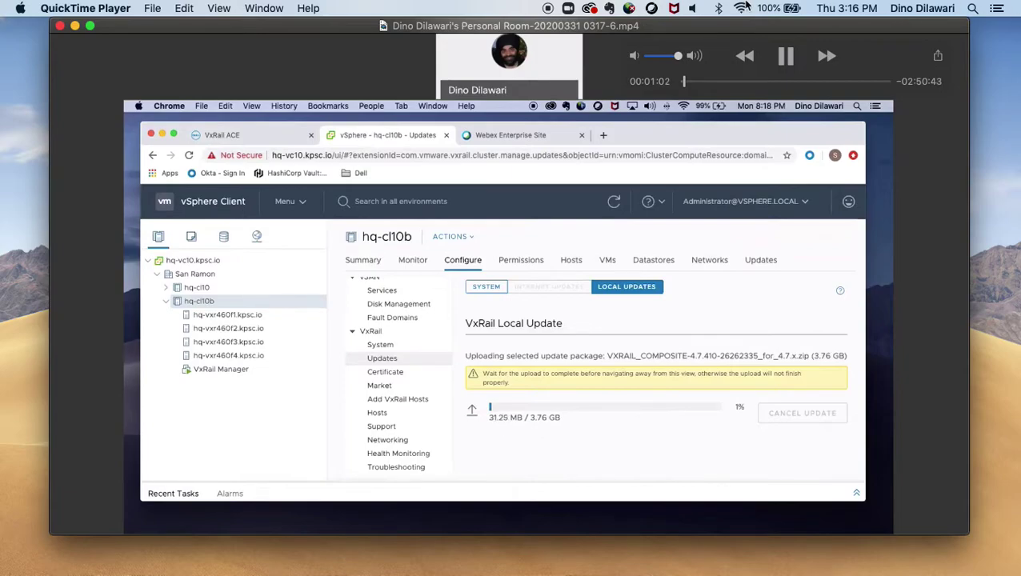
Move the recording's playback position to about 26 minutes, where the upgrade bundle 4.7.410-26262335 is being extracted.
left_click(697, 81)
left_click(726, 83)
left_click(723, 84)
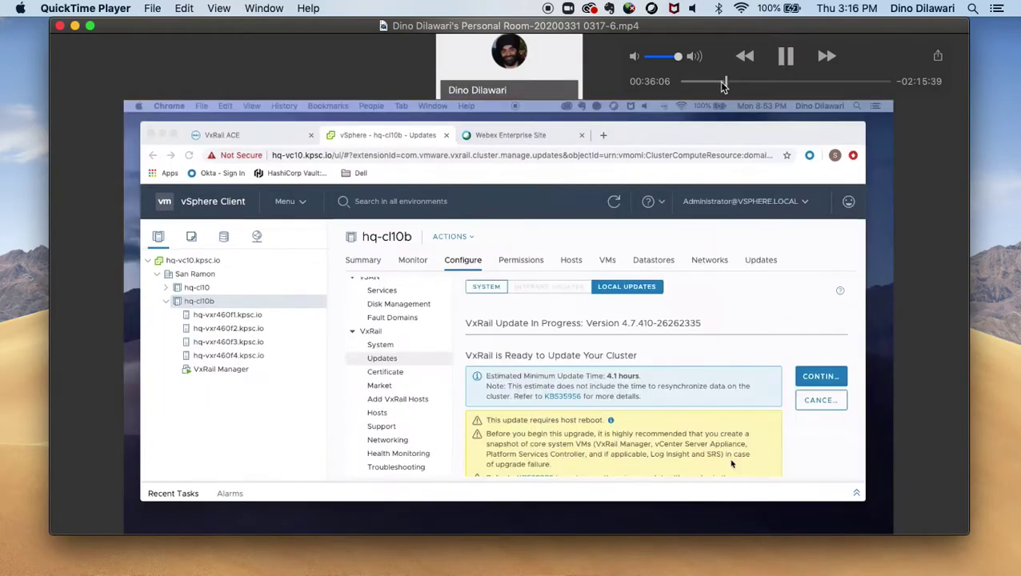
left_click(720, 84)
left_click(717, 86)
left_click_drag(717, 87, 715, 86)
key("space")
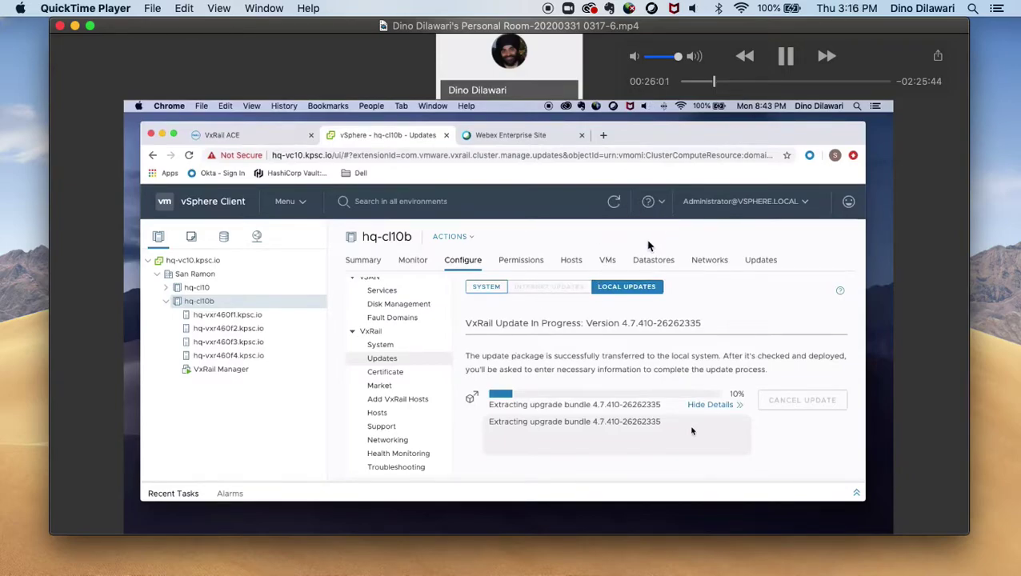
Skip to about 36:33, where VxRail is ready to update the cluster, and continue at normal speed after a brief fast-forward.
left_click(724, 82)
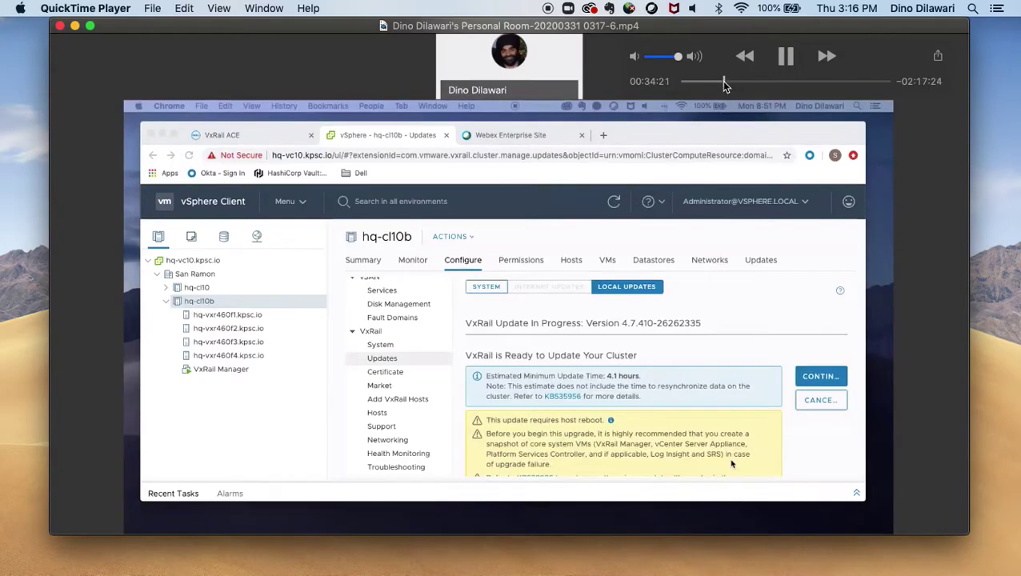
left_click_drag(724, 82, 728, 85)
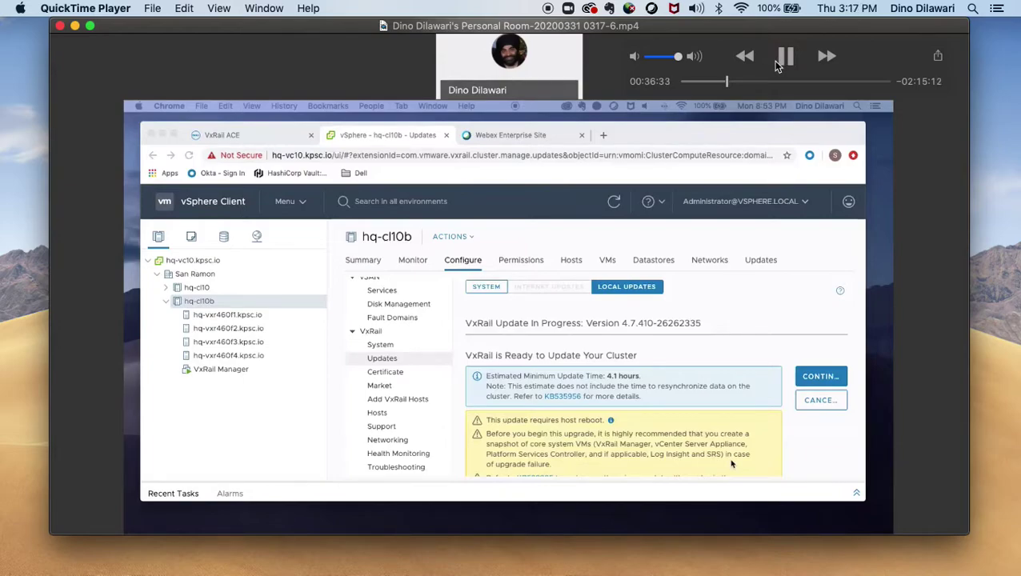
left_click(827, 58)
left_click(788, 58)
left_click(788, 57)
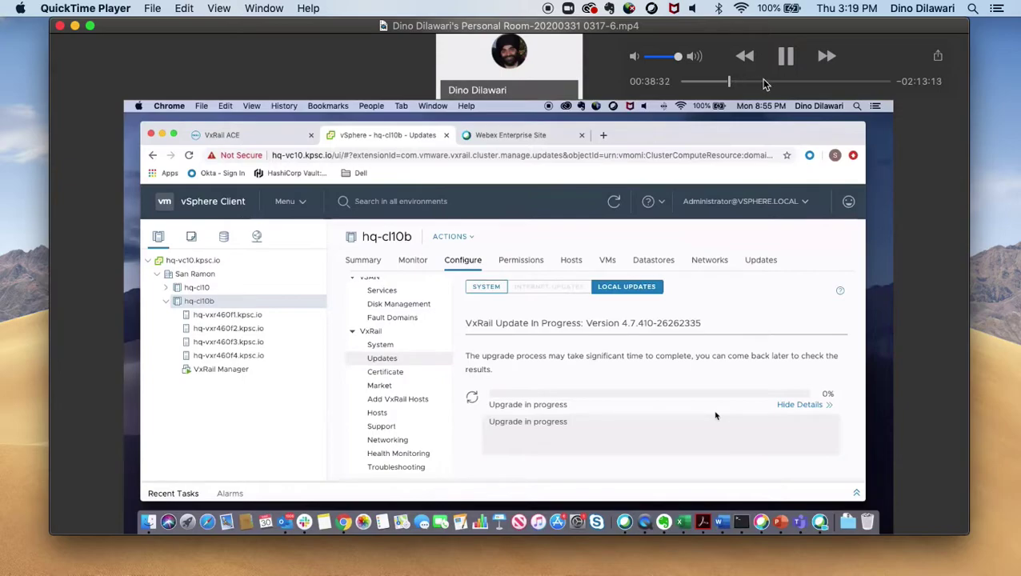
Fast-forward the recording at 60× through the start of the cluster upgrade.
left_click(824, 59)
left_click(826, 59)
left_click(827, 59)
left_click(827, 60)
left_click(828, 59)
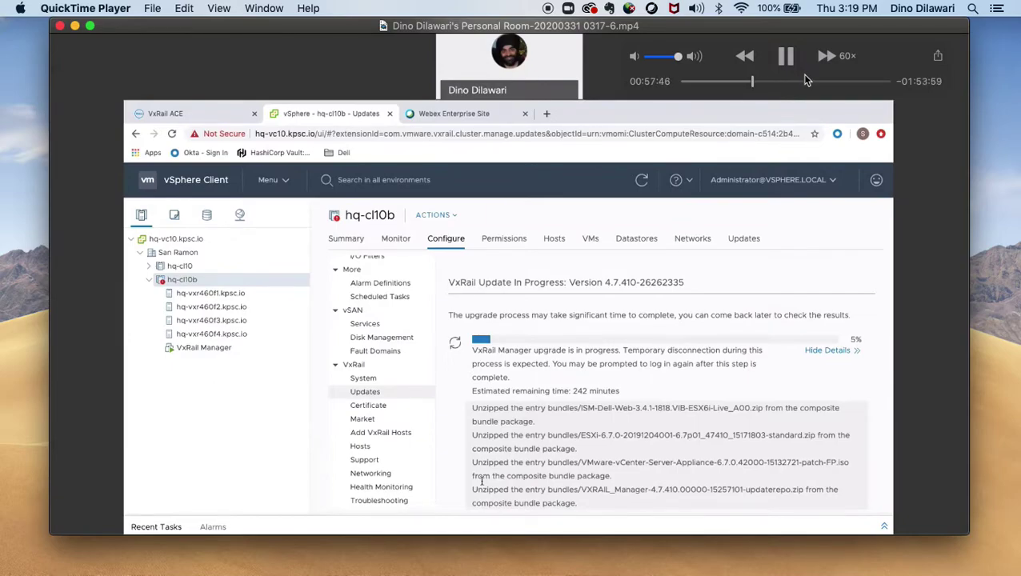
Skip through the host-by-host upgrade in successive jumps until about five minutes remain in the recording.
left_click(764, 81)
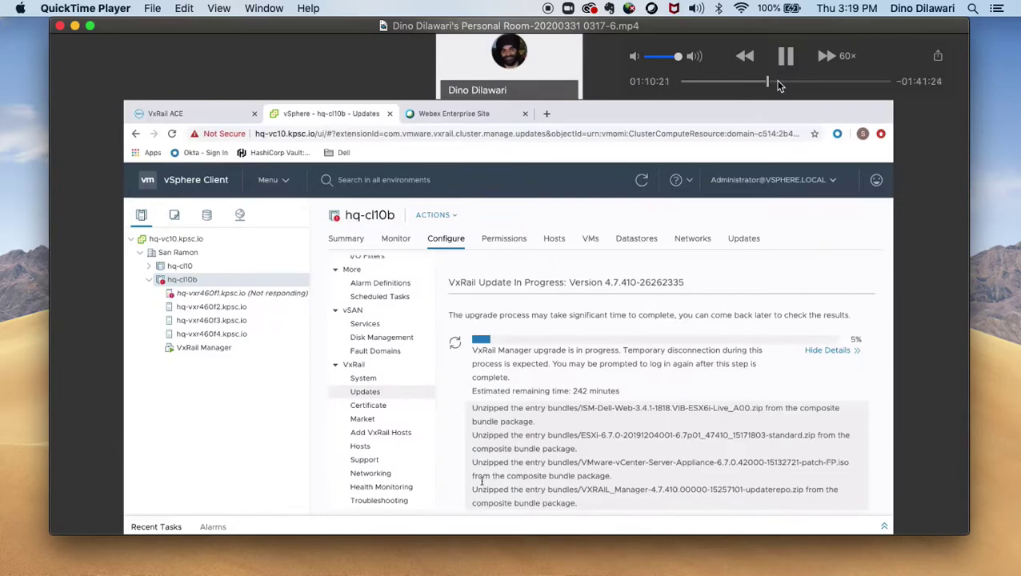
left_click(780, 81)
left_click(788, 81)
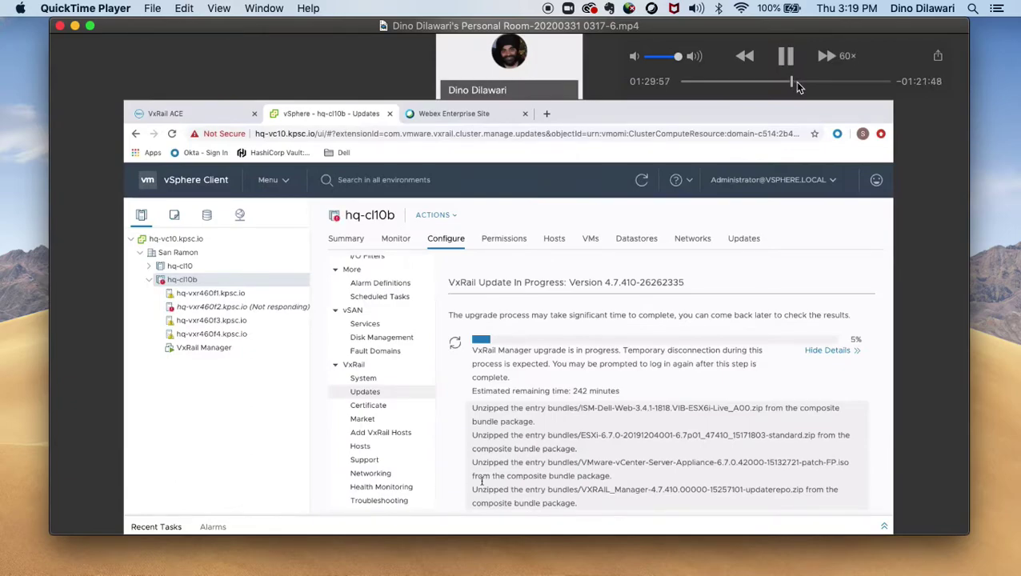
left_click(800, 82)
left_click(813, 81)
left_click(830, 82)
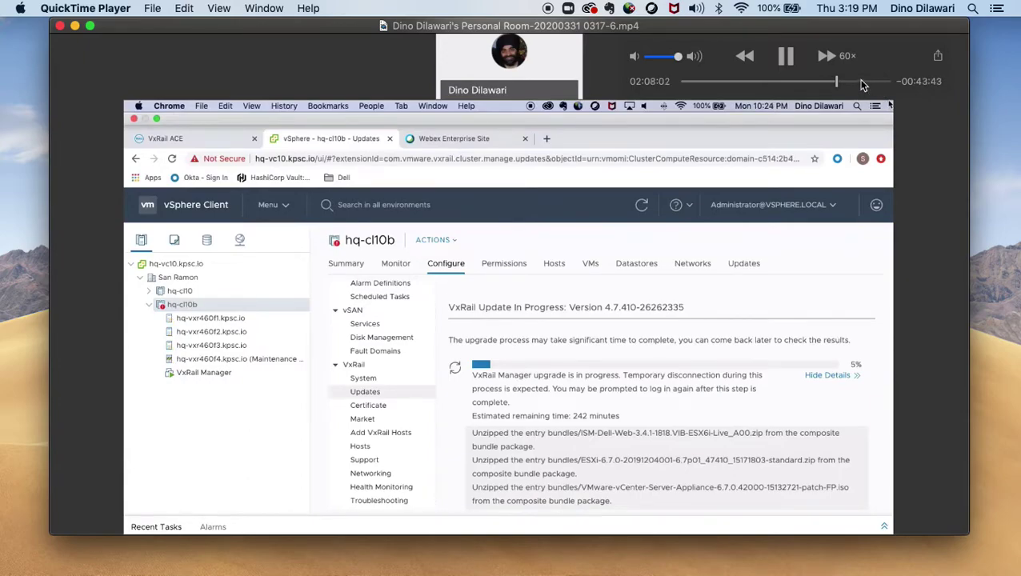
left_click(860, 81)
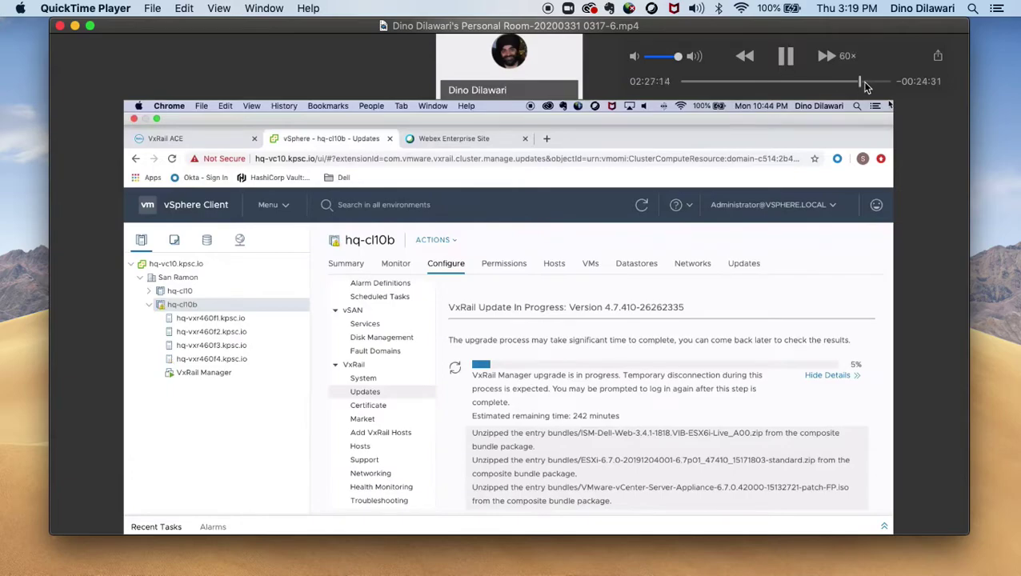
left_click(875, 82)
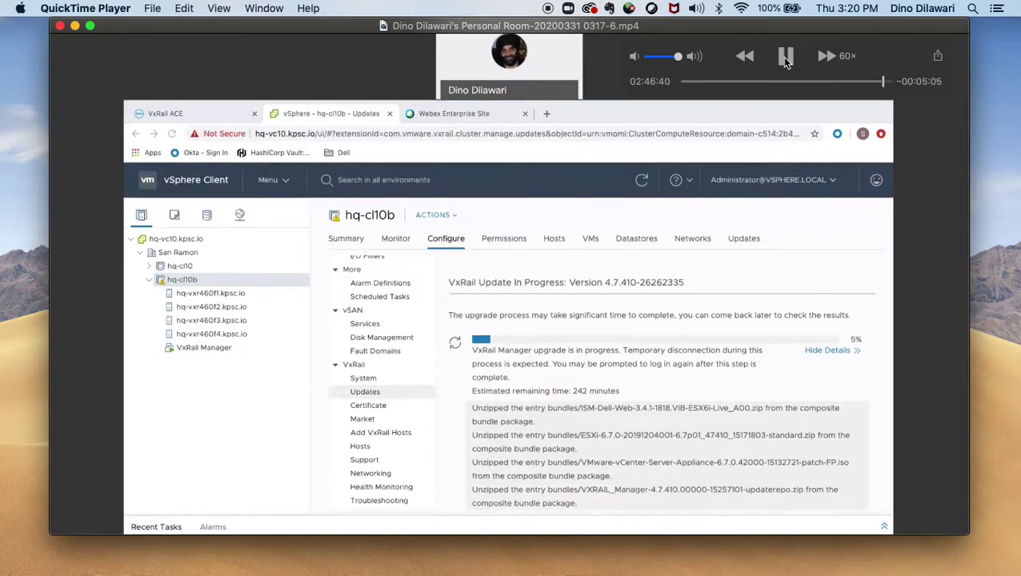
Stop the 60× playback, fast-forward at 5× through the end of the upgrade, and pause at 2:48:15.
left_click(785, 61)
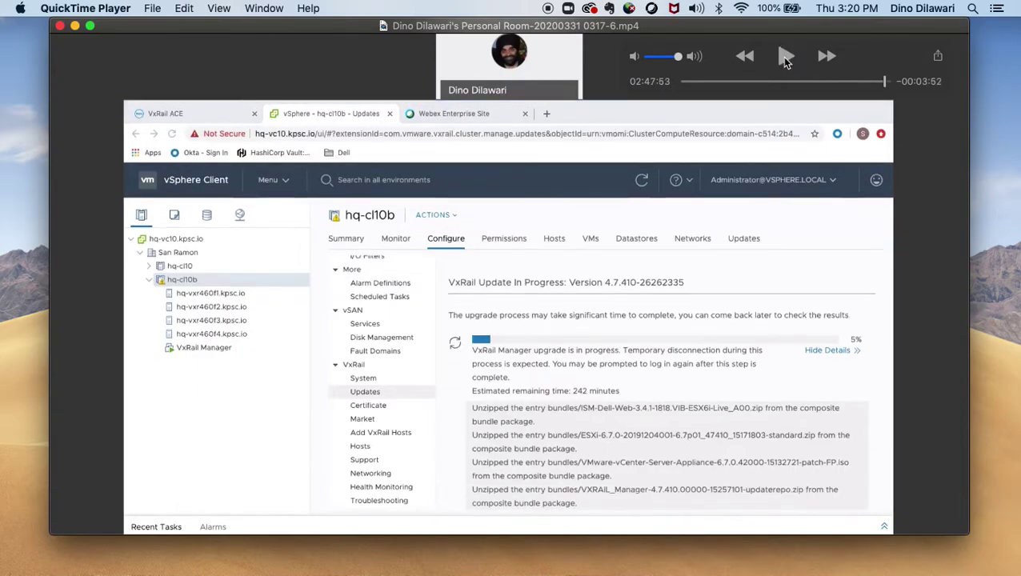
left_click(785, 60)
left_click(834, 60)
left_click(831, 60)
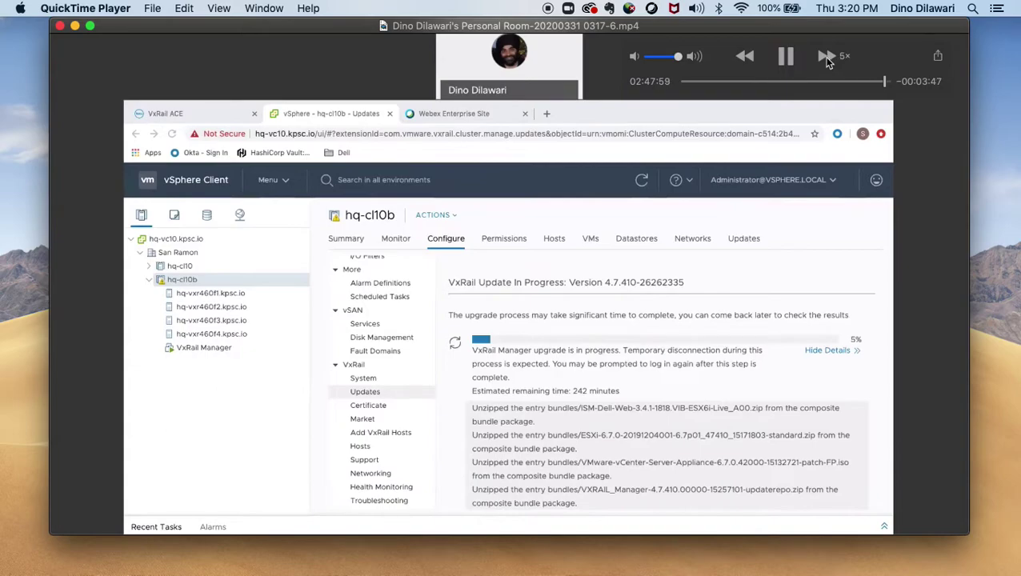
left_click(786, 58)
left_click(788, 60)
left_click(787, 58)
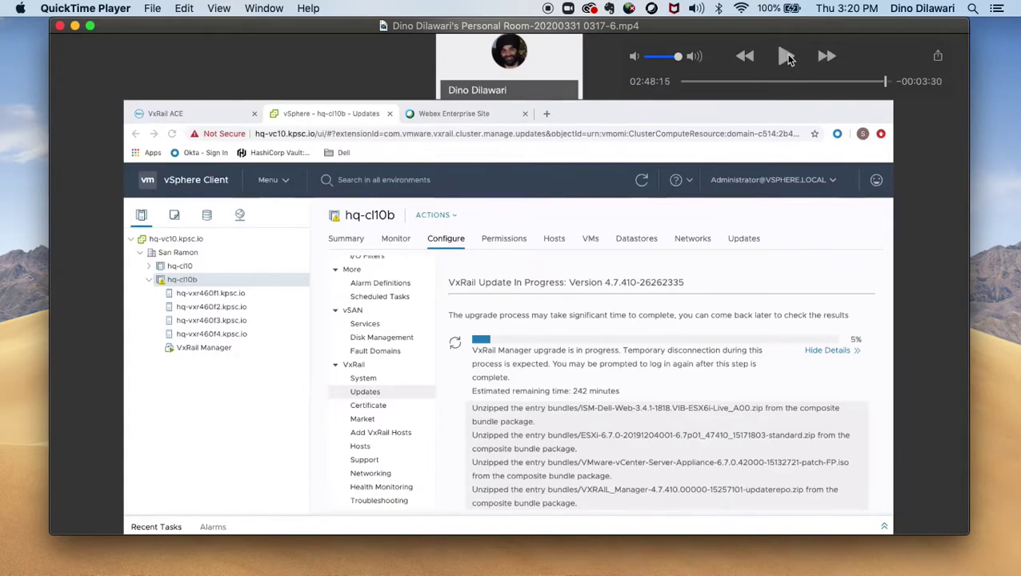
Fast-forward from the paused upgrade progress view and return to normal playback speed by the vSphere login page.
left_click(787, 57)
double_click(827, 57)
left_click(785, 57)
left_click(785, 57)
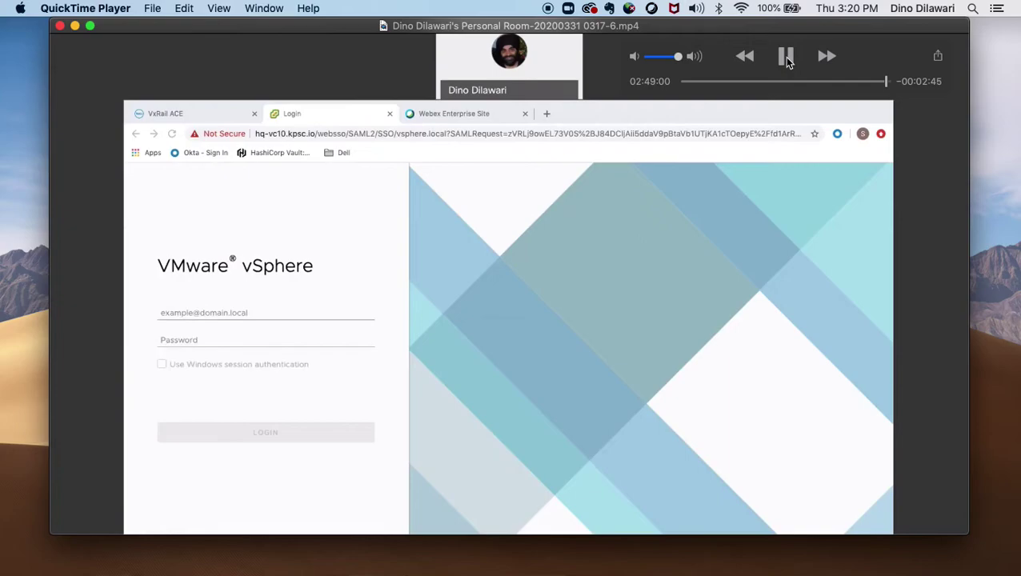
Fast-forward the vSphere login page to 2:49:06 and resume normal playback to view the VxRail system version details.
left_click(827, 56)
left_click(790, 64)
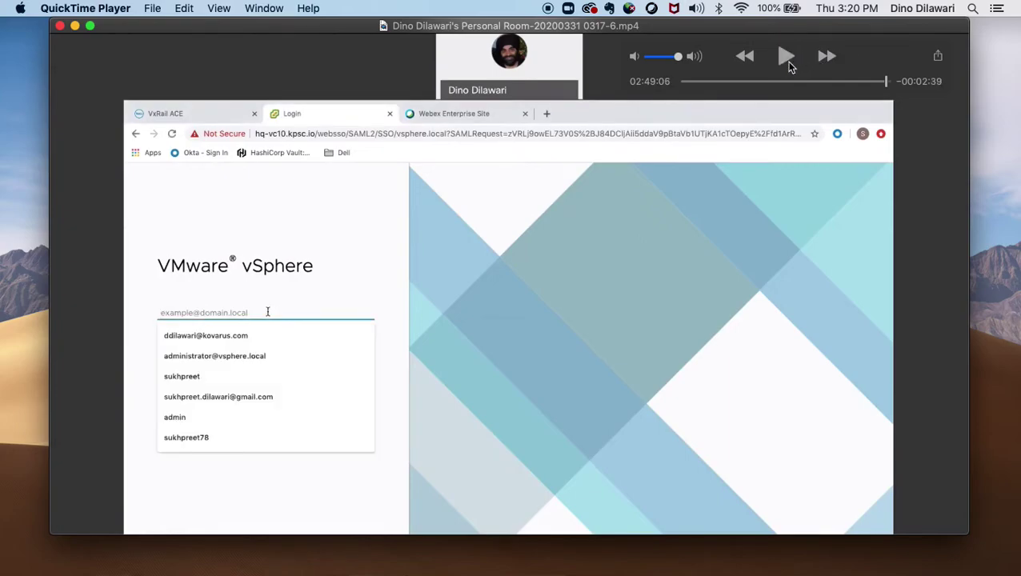
left_click(787, 63)
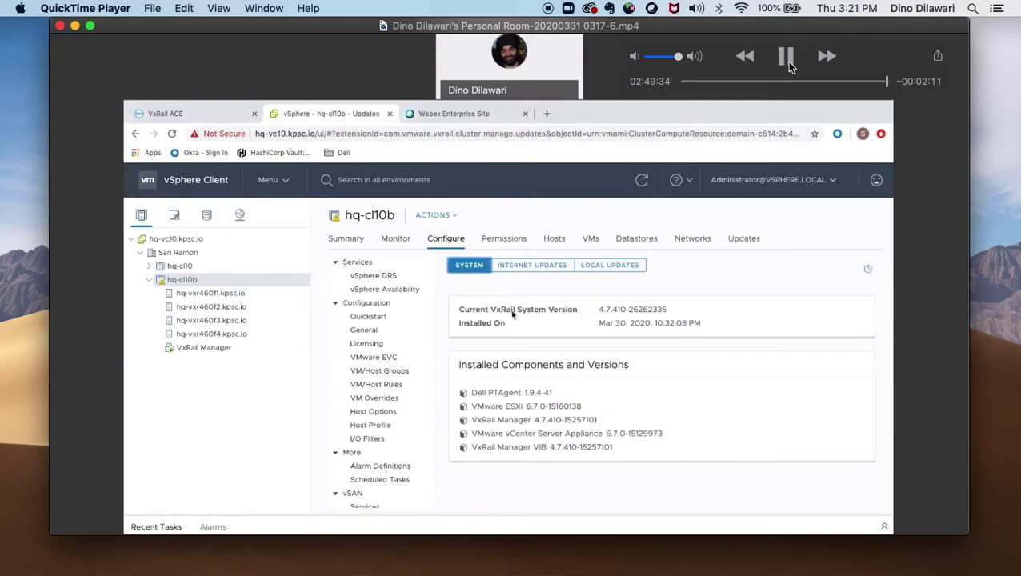
Advance through the installed VxRail components and versions of hq-cl10b and pause the recording at 2:50:33.
left_click(823, 58)
left_click(788, 58)
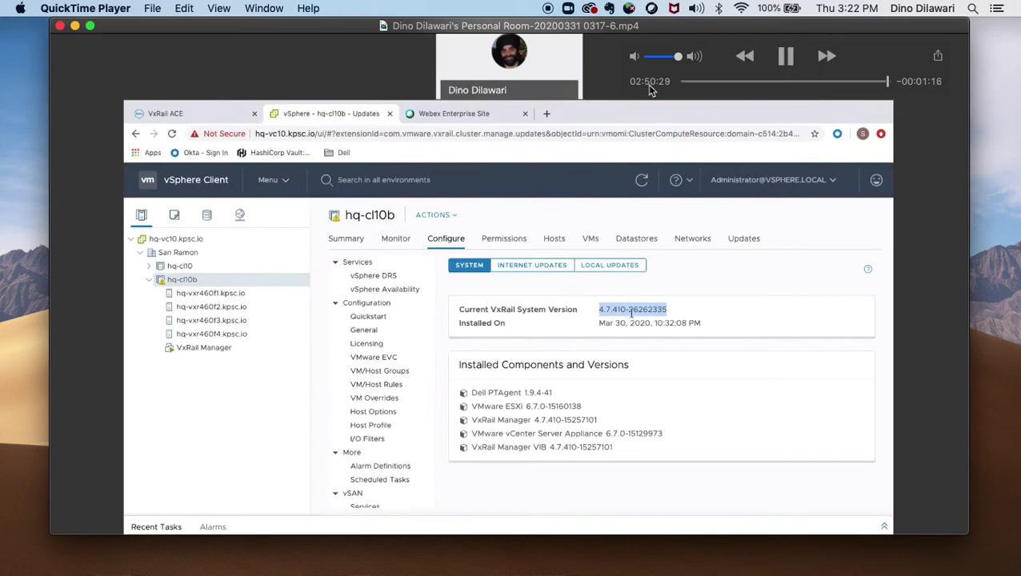
left_click(790, 59)
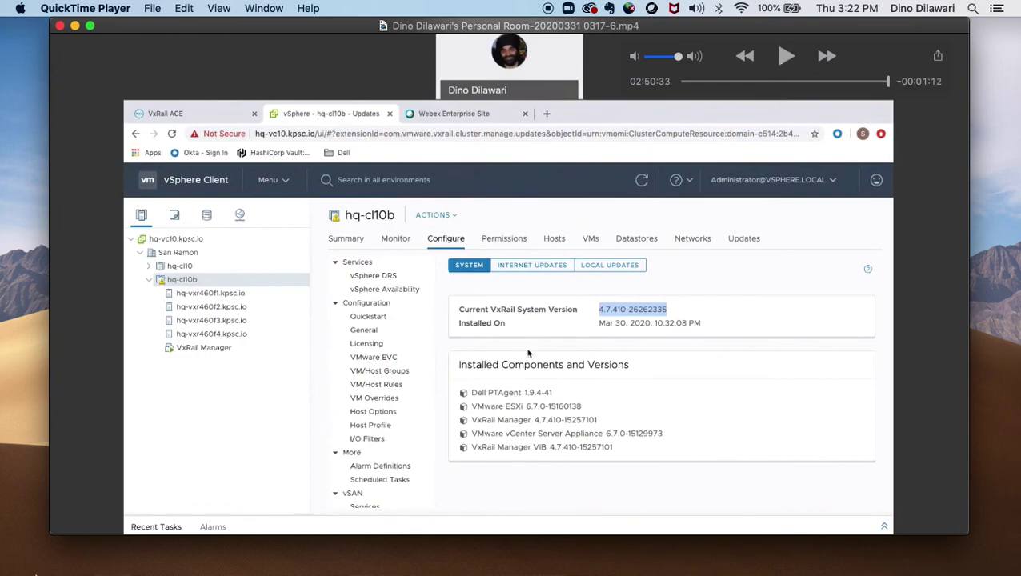